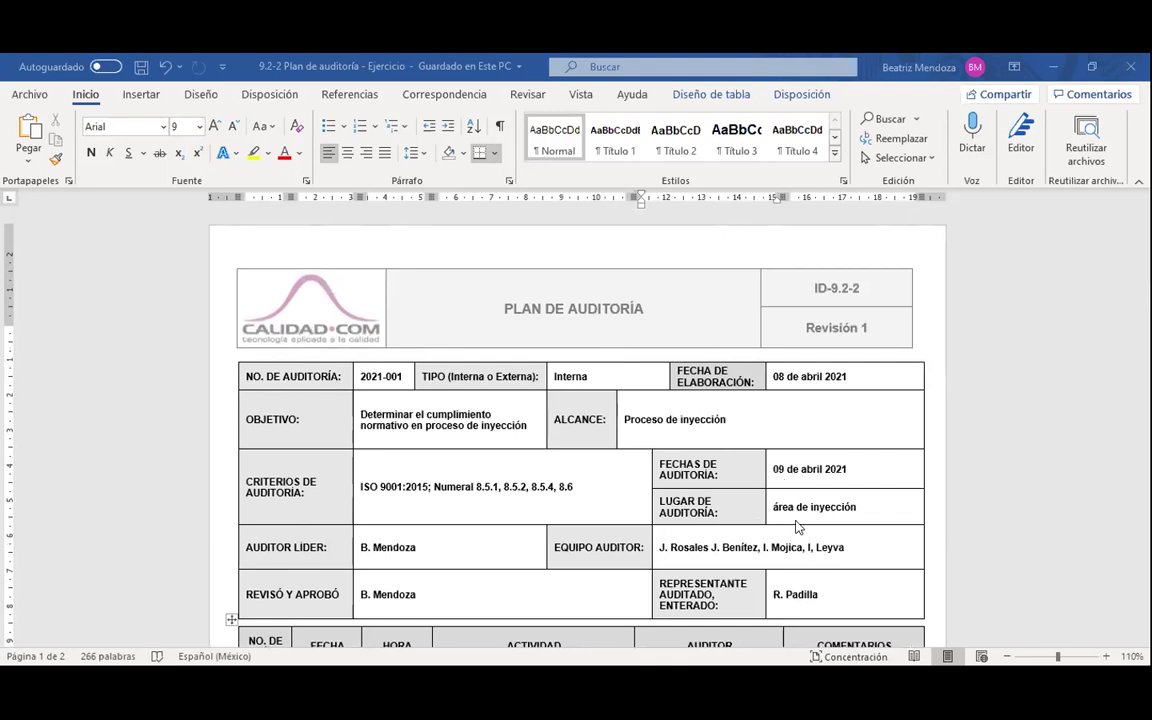
# Examine the injection-process audit plan's header data, from audit number and objective to the audit team and audited representative.
pyautogui.scroll(-3, 518, 523)
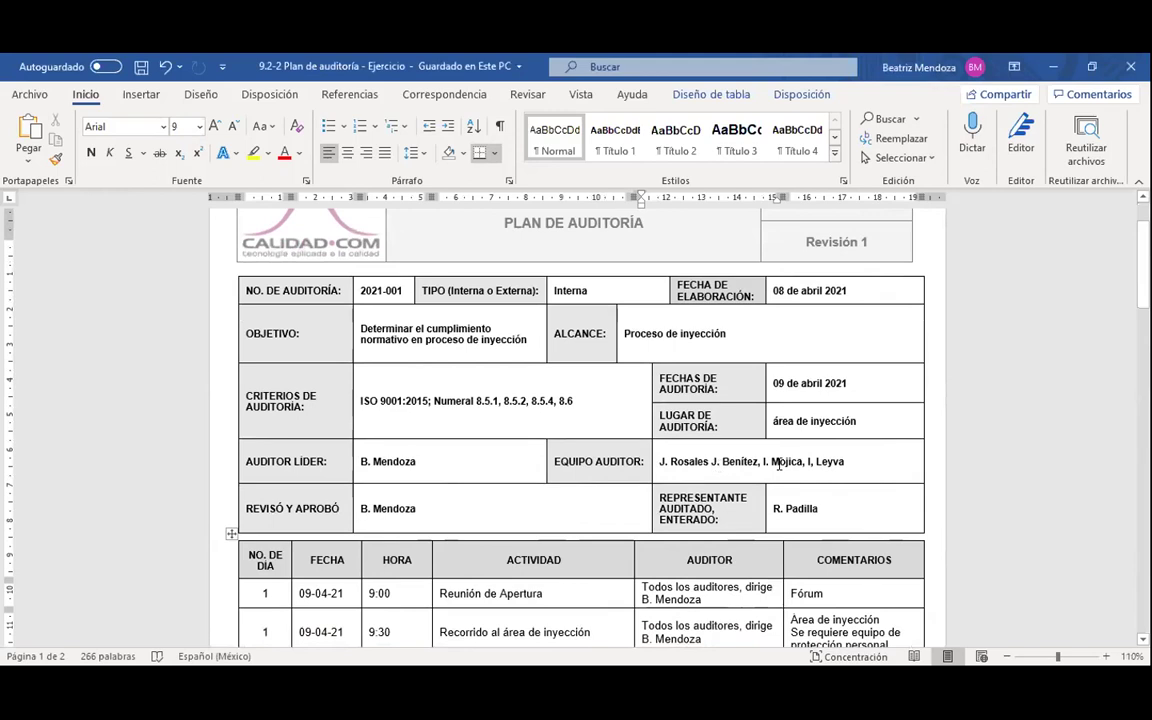
pyautogui.scroll(-1, 600, 518)
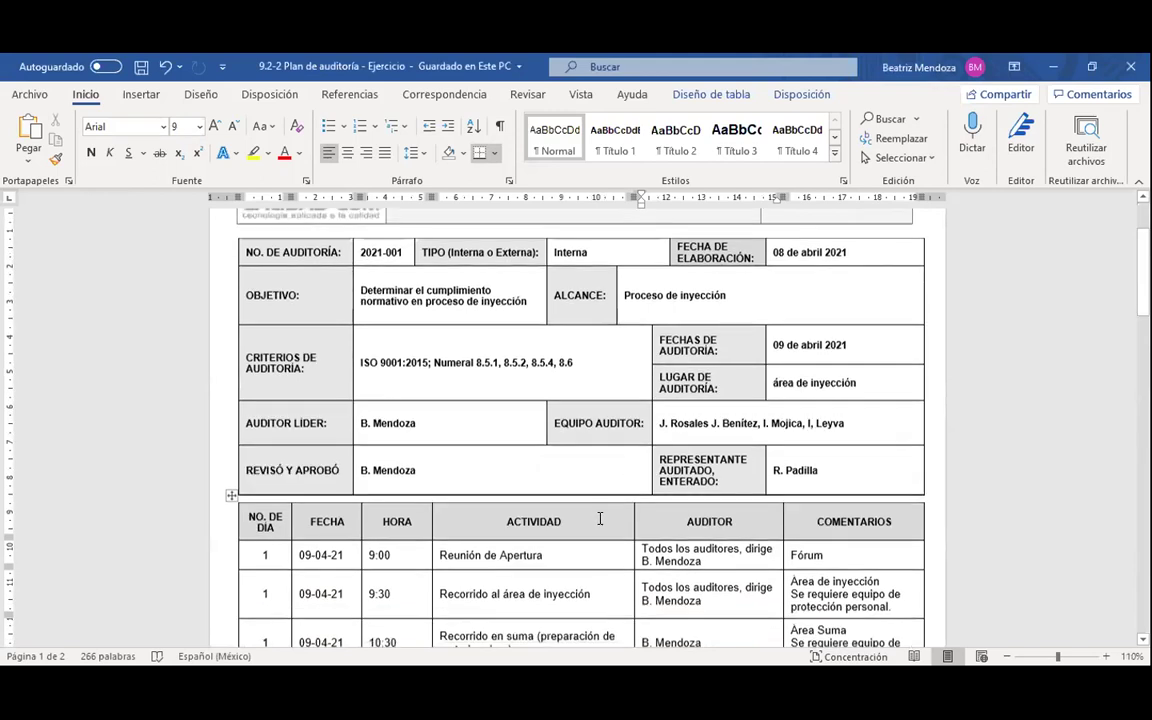
pyautogui.scroll(-1, 600, 518)
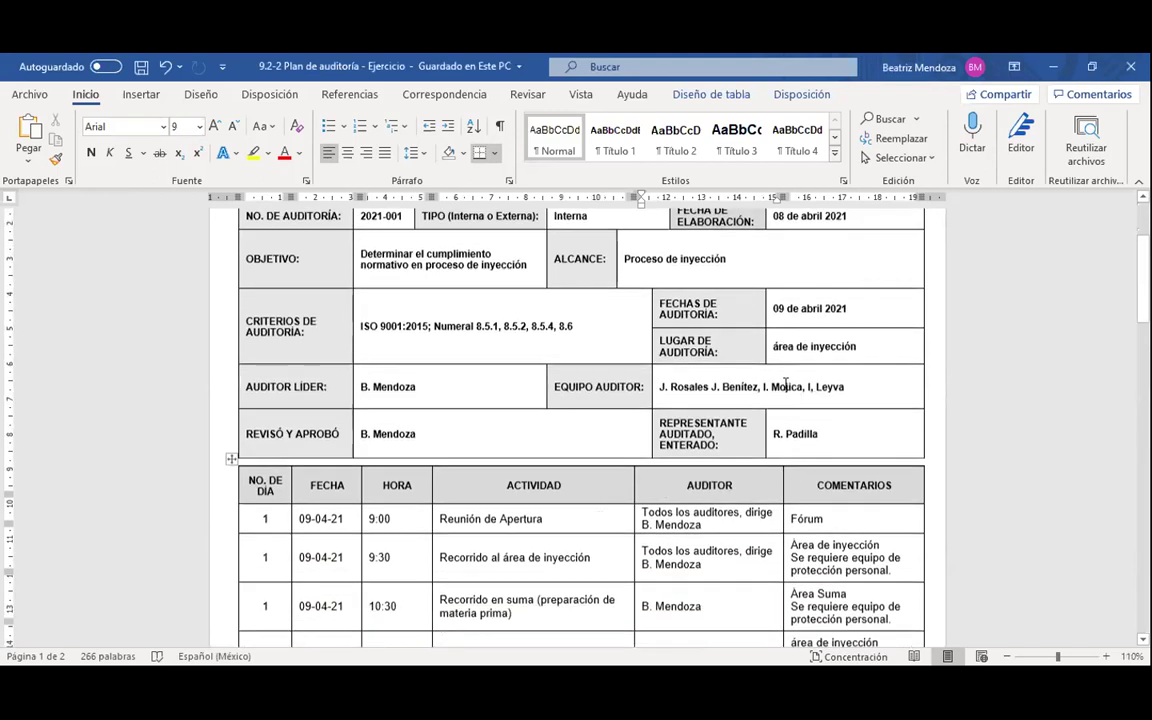
pyautogui.scroll(-1, 786, 384)
pyautogui.scroll(-1, 652, 407)
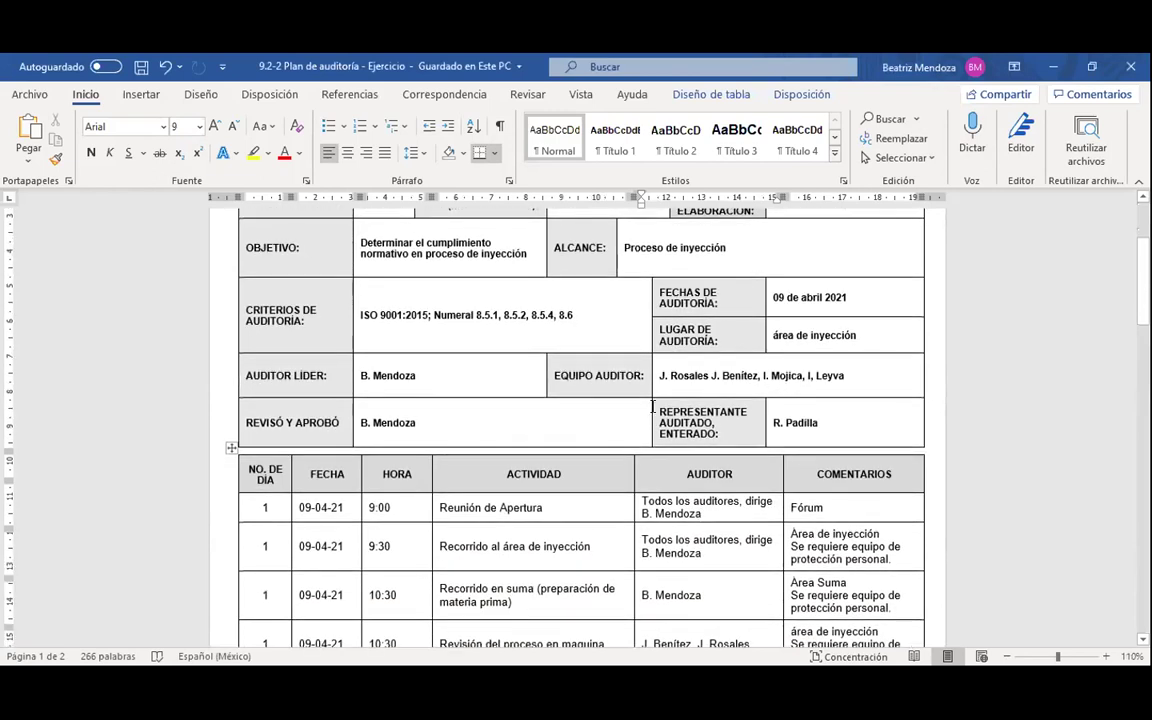
pyautogui.scroll(-3, 600, 420)
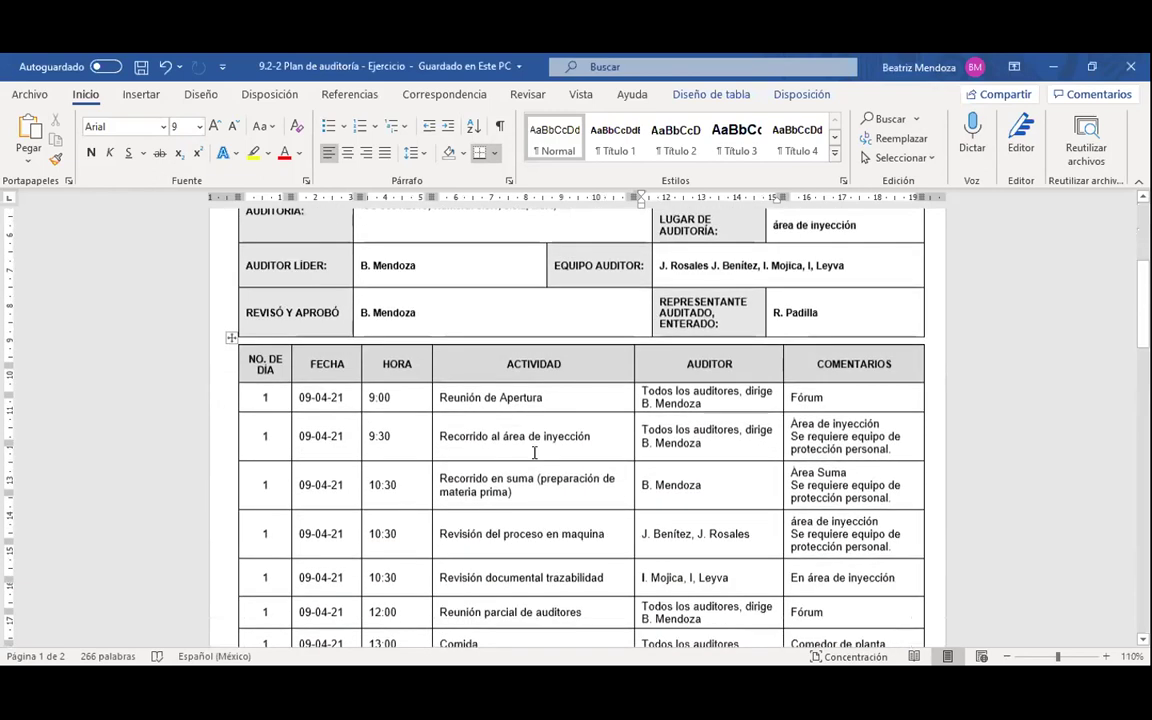
pyautogui.scroll(-2, 528, 455)
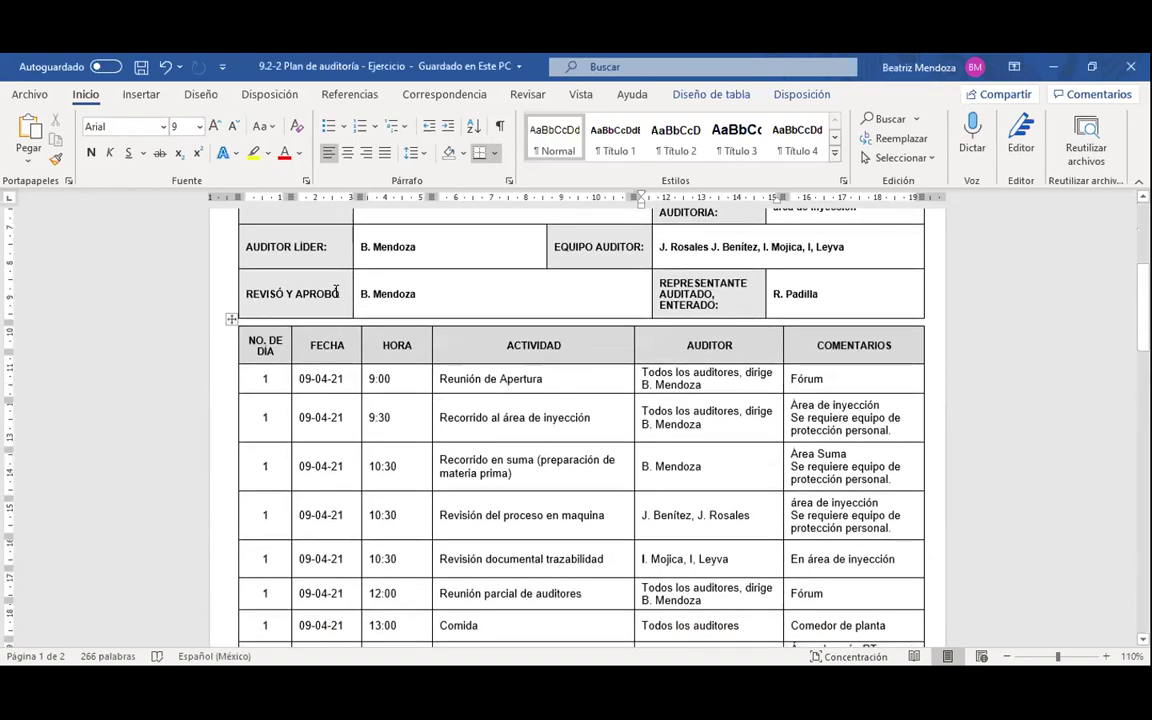
pyautogui.scroll(-2, 390, 291)
# Examine the time, activity, auditors and comments of the 9:00 opening meeting and the 9:30 injection area tour.
pyautogui.click(395, 291)
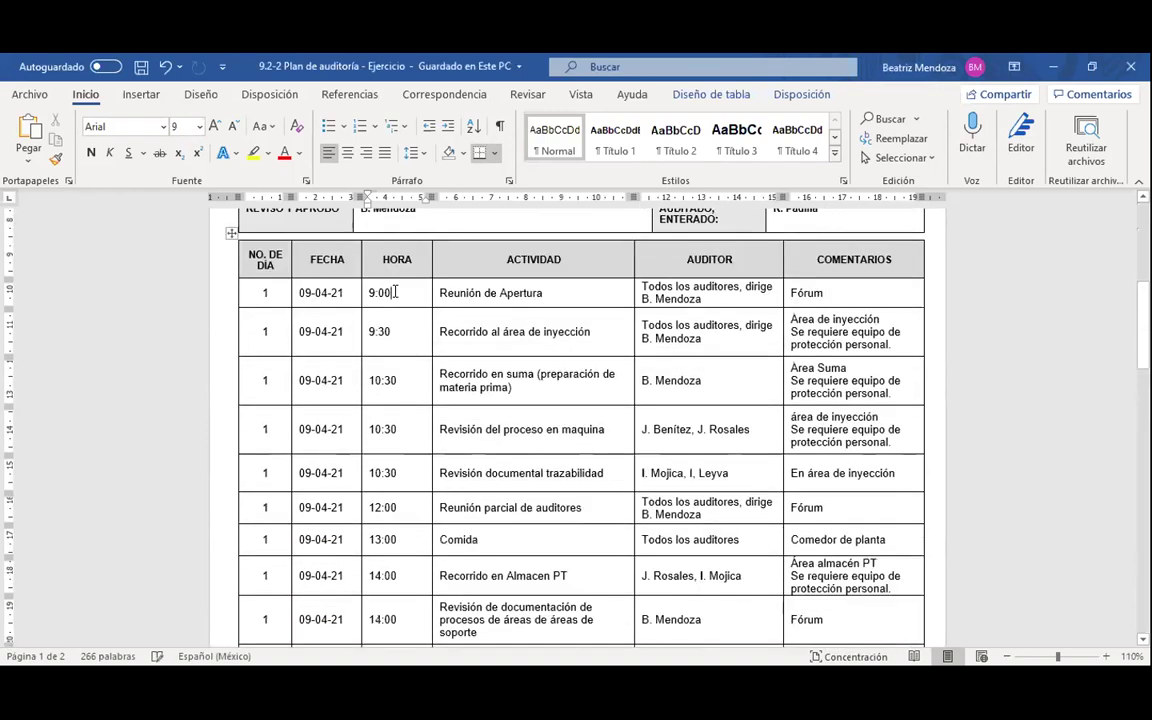
pyautogui.click(549, 293)
pyautogui.click(691, 298)
pyautogui.press('Right')
pyautogui.press('Right')
pyautogui.press('Right')
pyautogui.press('Right')
pyautogui.press('Right')
pyautogui.press('Right')
pyautogui.click(404, 337)
pyautogui.click(891, 343)
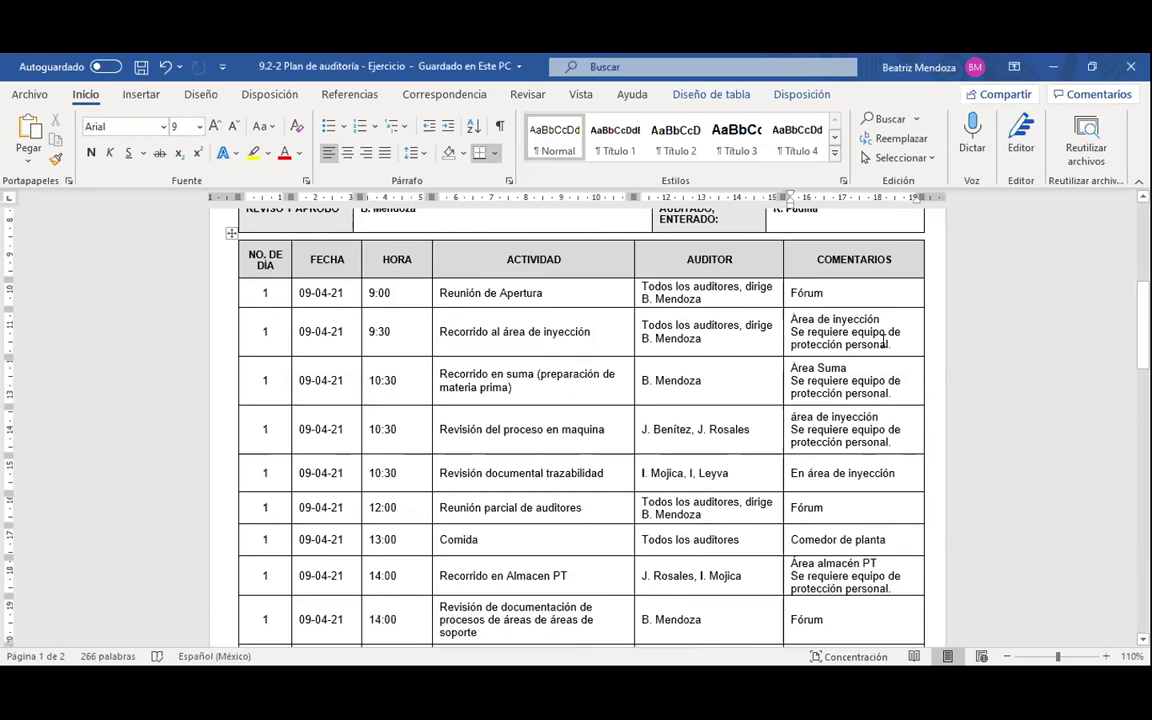
# Examine the parallel 10:30 activities with their assigned auditors and safety comments, continuing to the 13:00 meal row.
pyautogui.click(406, 386)
pyautogui.scroll(-1, 424, 386)
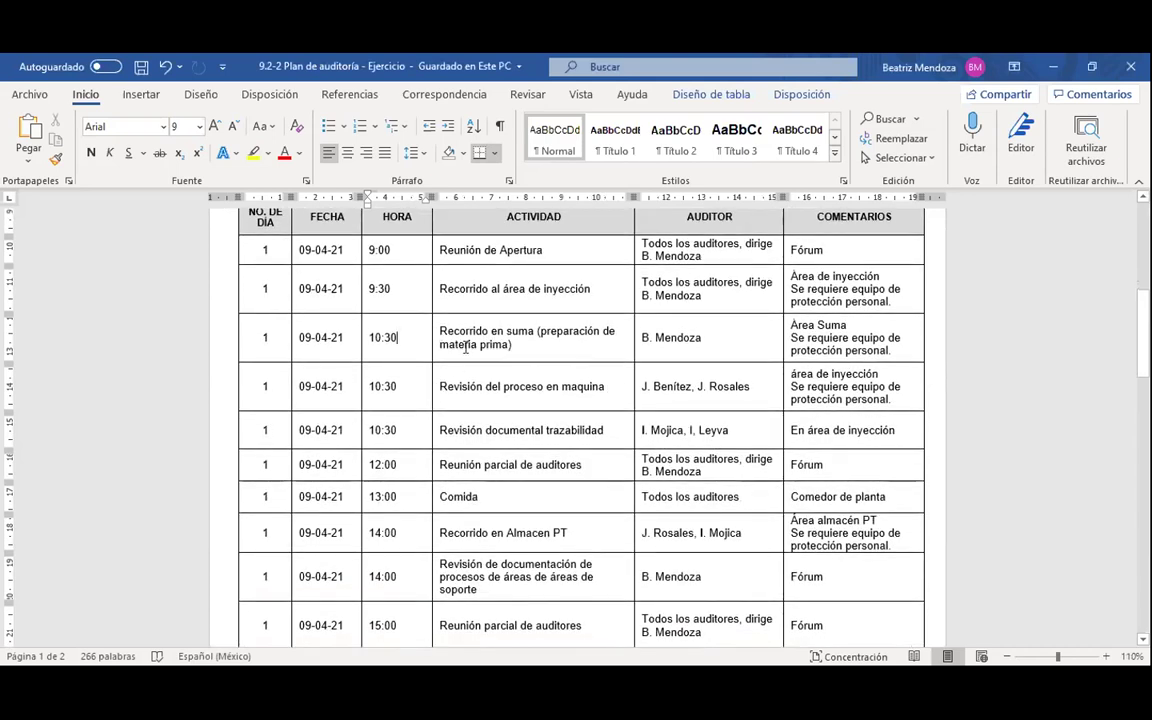
pyautogui.moveTo(640, 337); pyautogui.dragTo(676, 498)
pyautogui.click(661, 533)
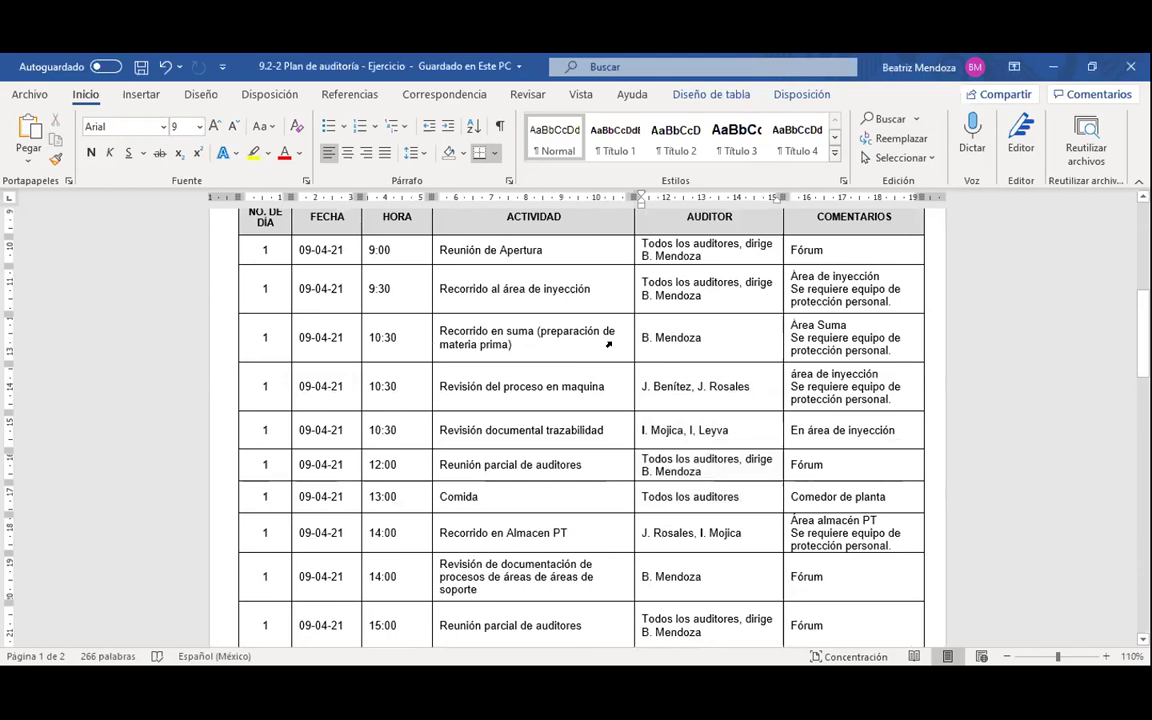
pyautogui.click(547, 346)
pyautogui.click(815, 338)
pyautogui.click(845, 374)
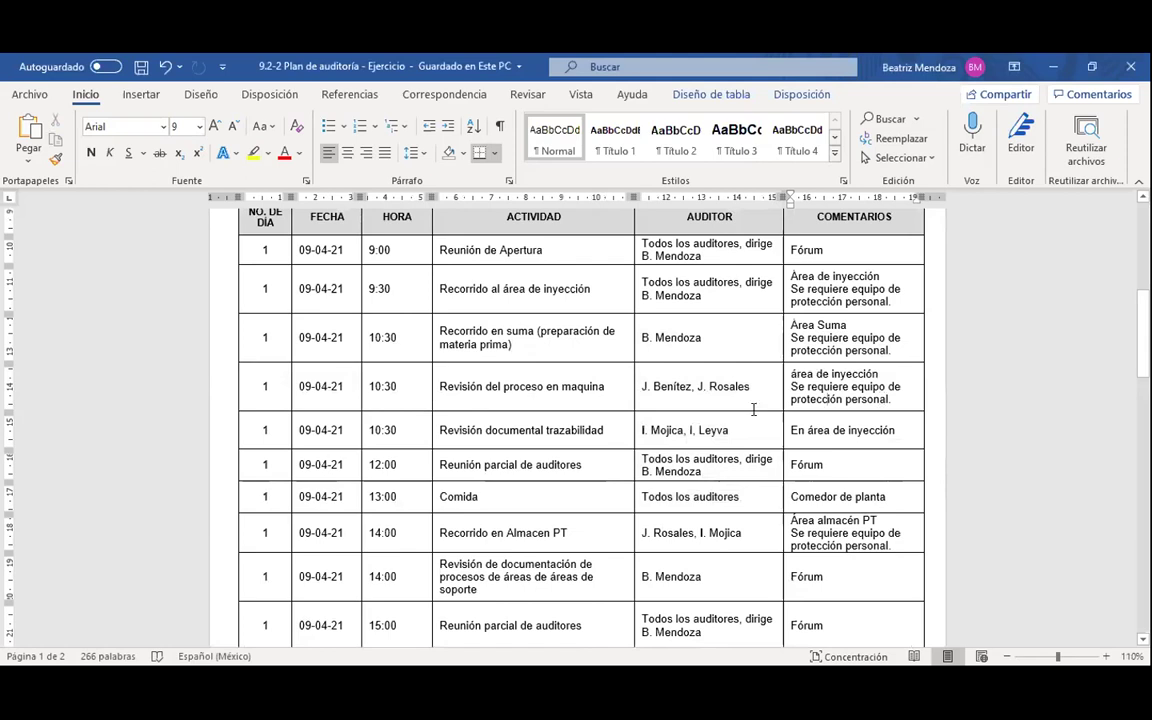
pyautogui.click(425, 431)
pyautogui.click(411, 497)
# Examine the afternoon schedule rows from the 13:00 meal through the 14:00 reviews to the 16:00 closing meeting.
pyautogui.scroll(-1, 470, 452)
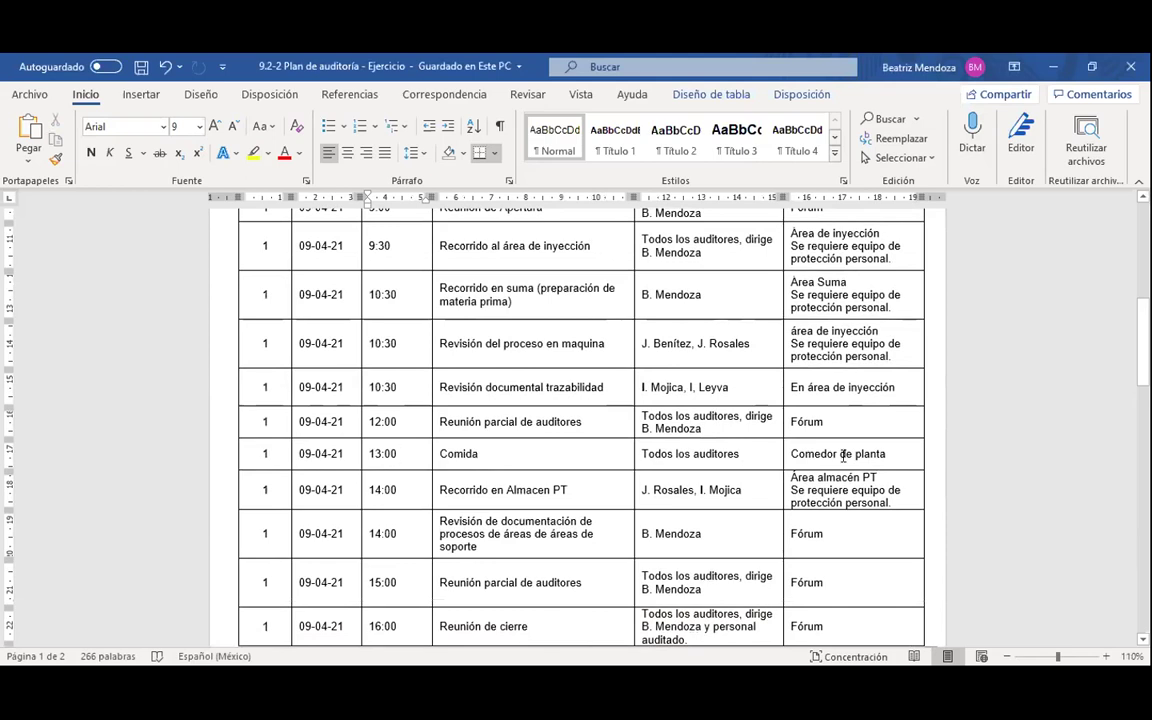
pyautogui.scroll(-2, 420, 416)
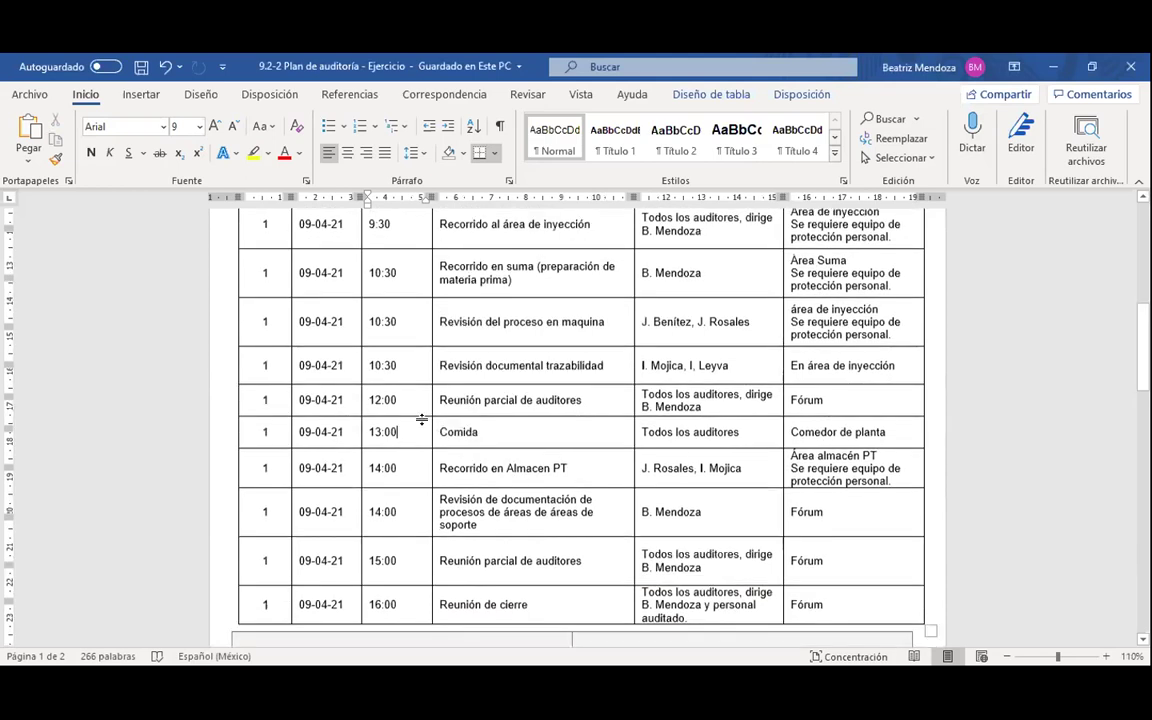
pyautogui.scroll(-1, 414, 415)
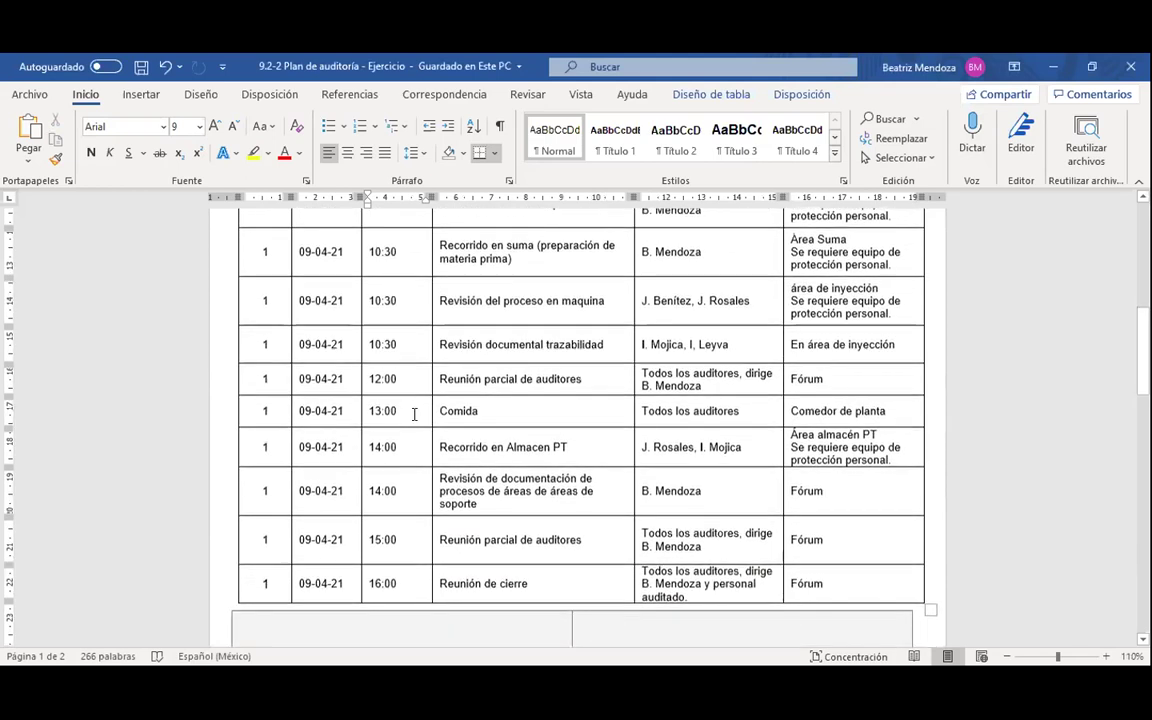
pyautogui.scroll(-3, 700, 410)
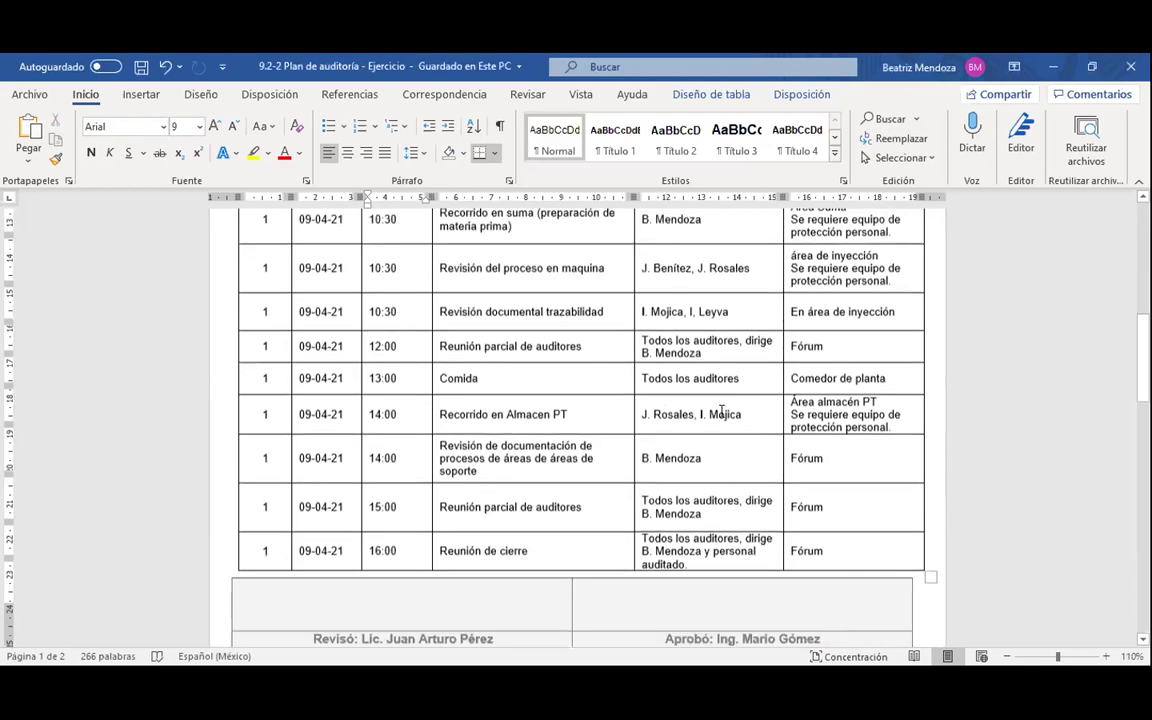
pyautogui.scroll(-1, 568, 406)
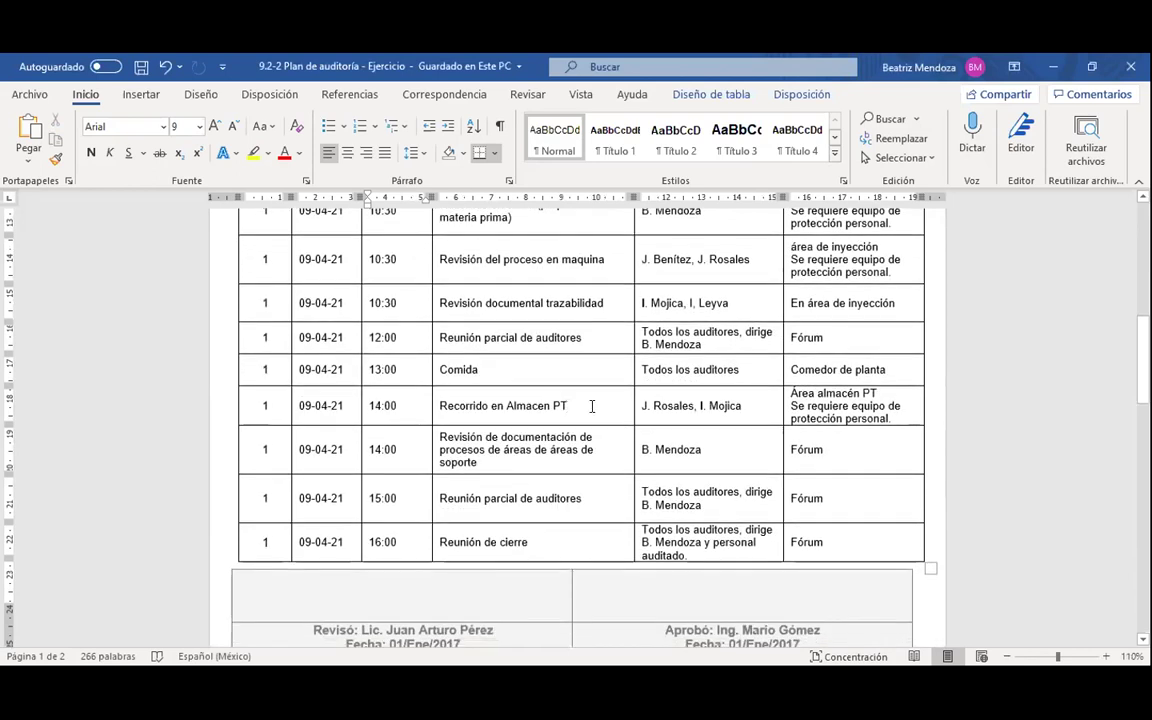
pyautogui.click(835, 392)
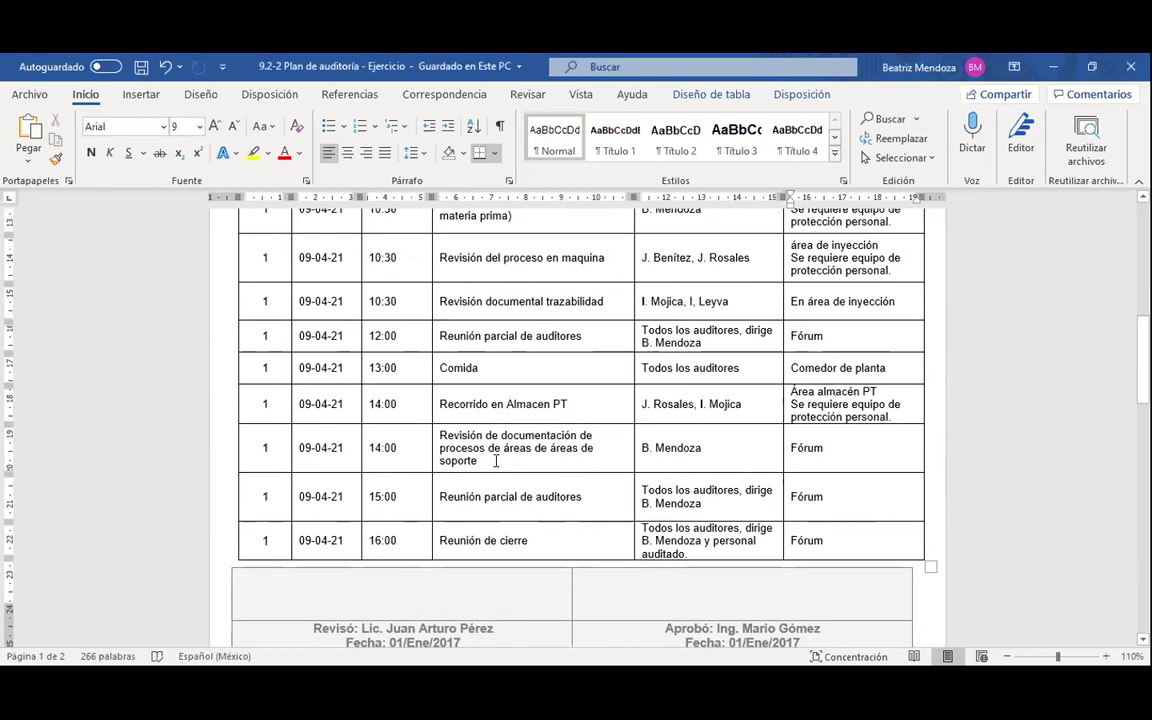
pyautogui.click(553, 428)
pyautogui.click(822, 448)
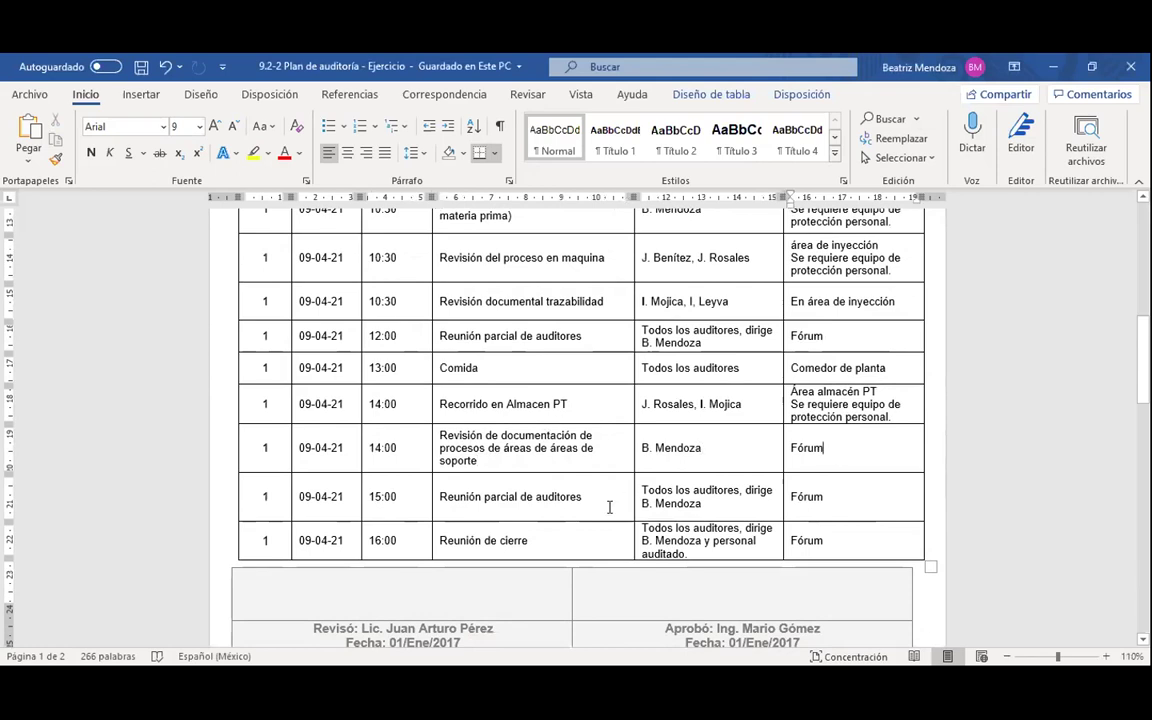
pyautogui.click(414, 504)
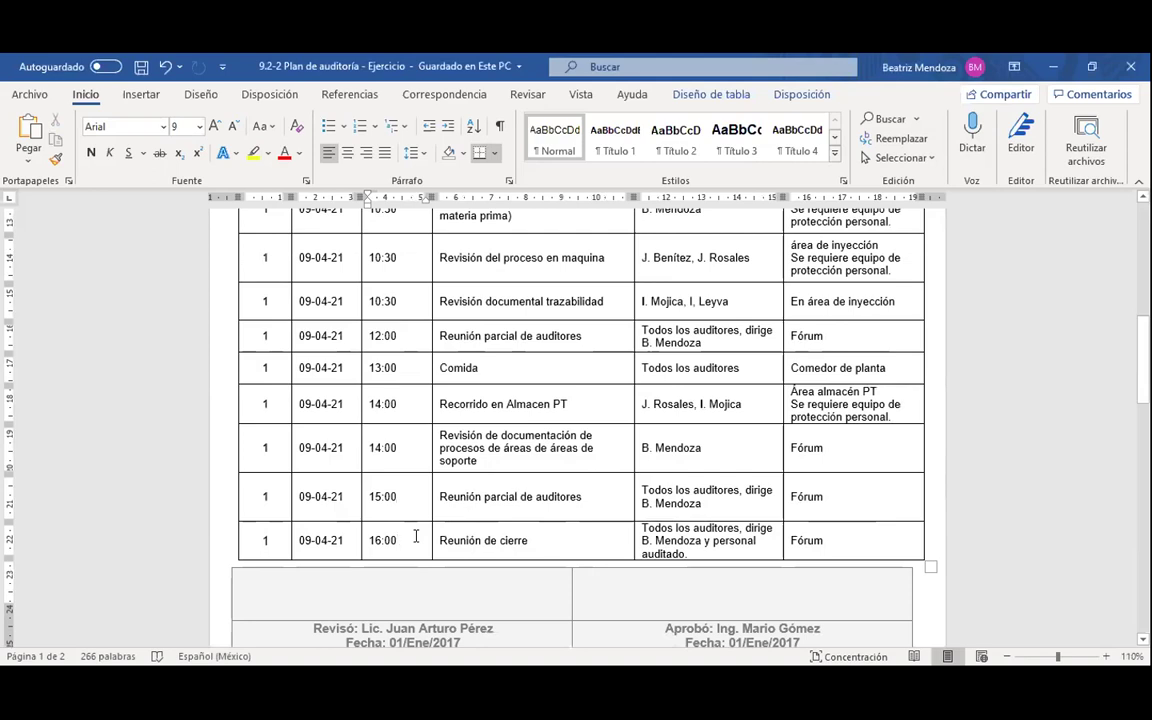
pyautogui.click(535, 538)
pyautogui.click(717, 540)
pyautogui.scroll(-1, 640, 537)
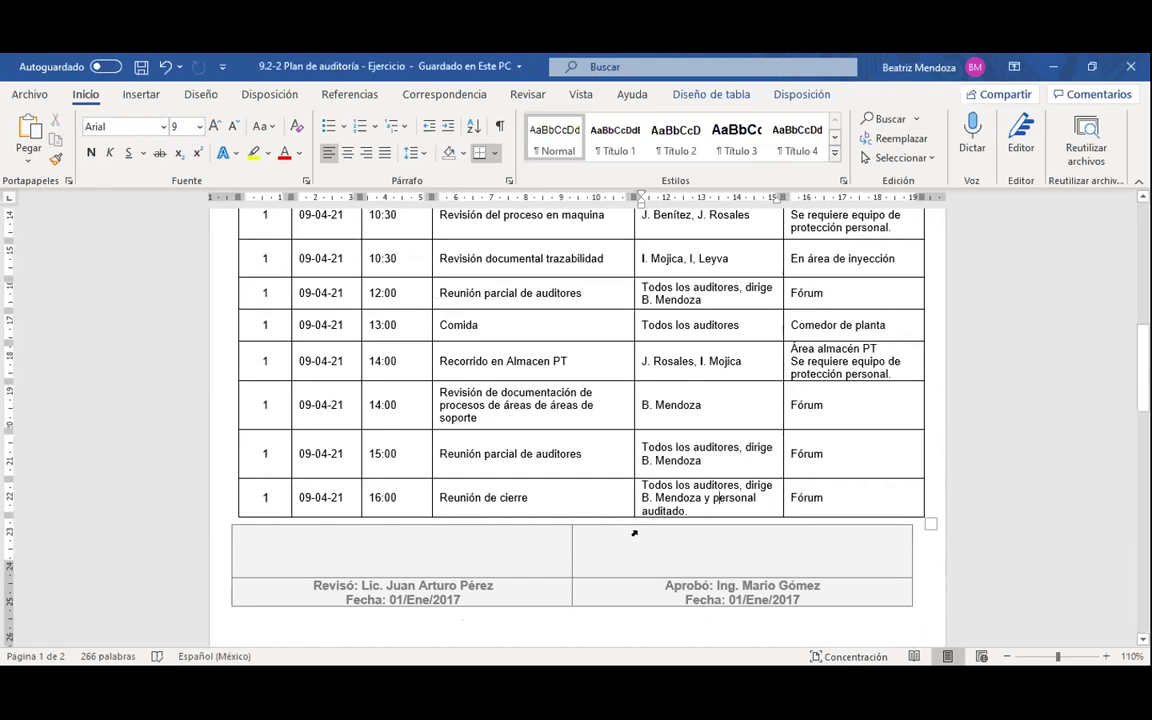
# Review the whole injection audit plan at 90% zoom, covering both the header data and the activity schedule.
pyautogui.scroll(1, 634, 533)
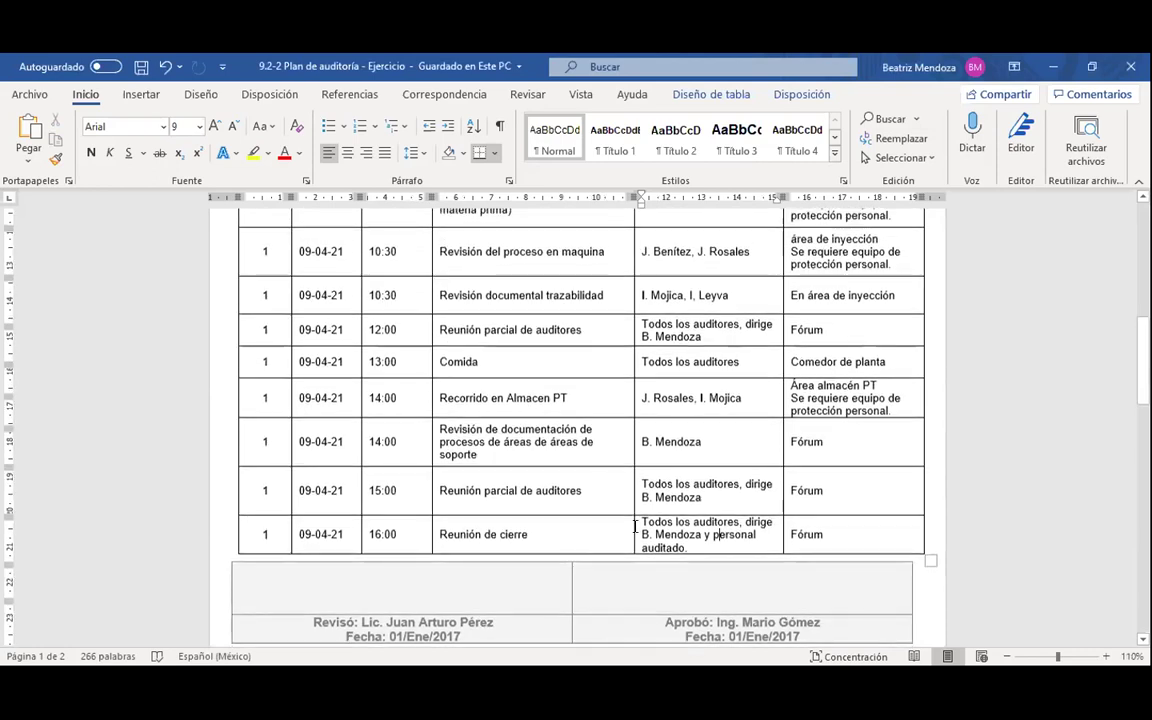
pyautogui.scroll(2, 634, 527)
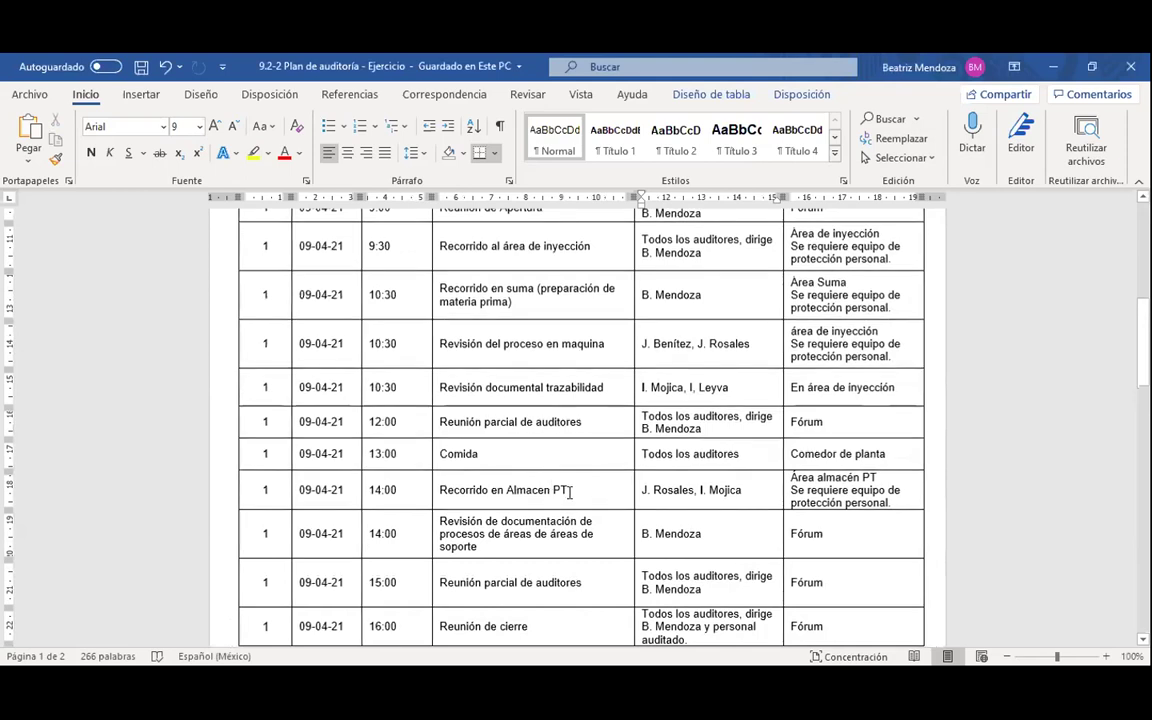
pyautogui.keyDown('ctrl'); pyautogui.scroll(-1, 565, 490); pyautogui.keyUp('ctrl')
pyautogui.keyDown('ctrl'); pyautogui.scroll(-1, 569, 492); pyautogui.keyUp('ctrl')
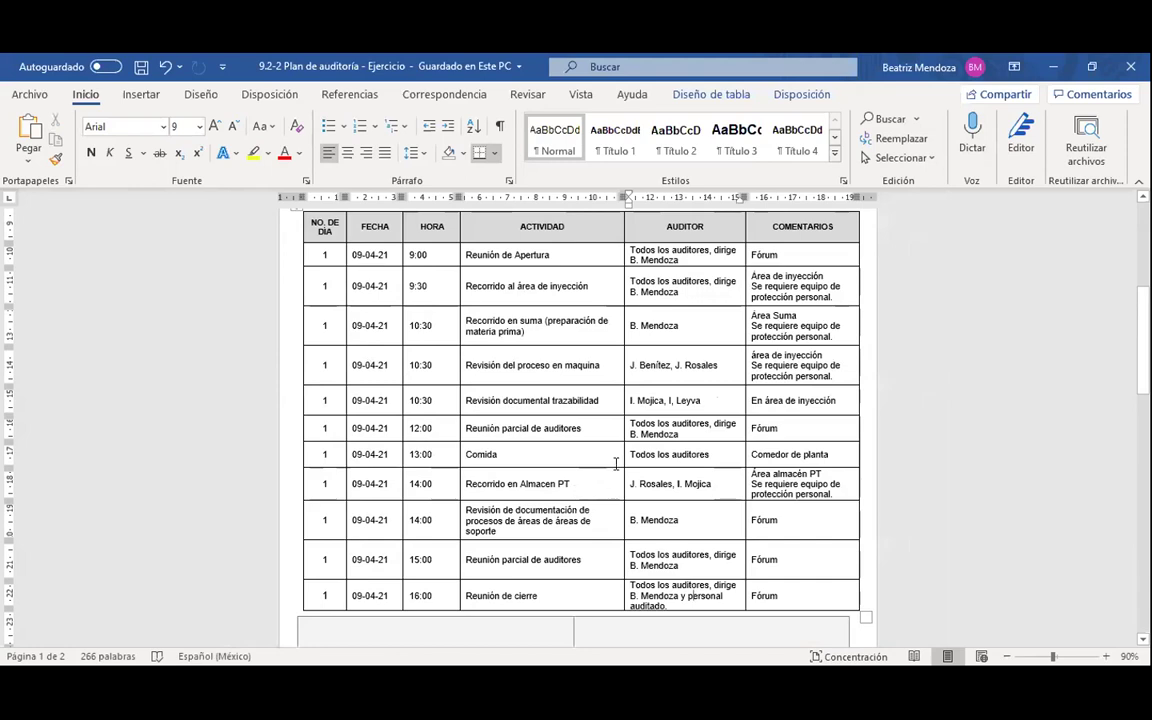
pyautogui.scroll(1, 648, 440)
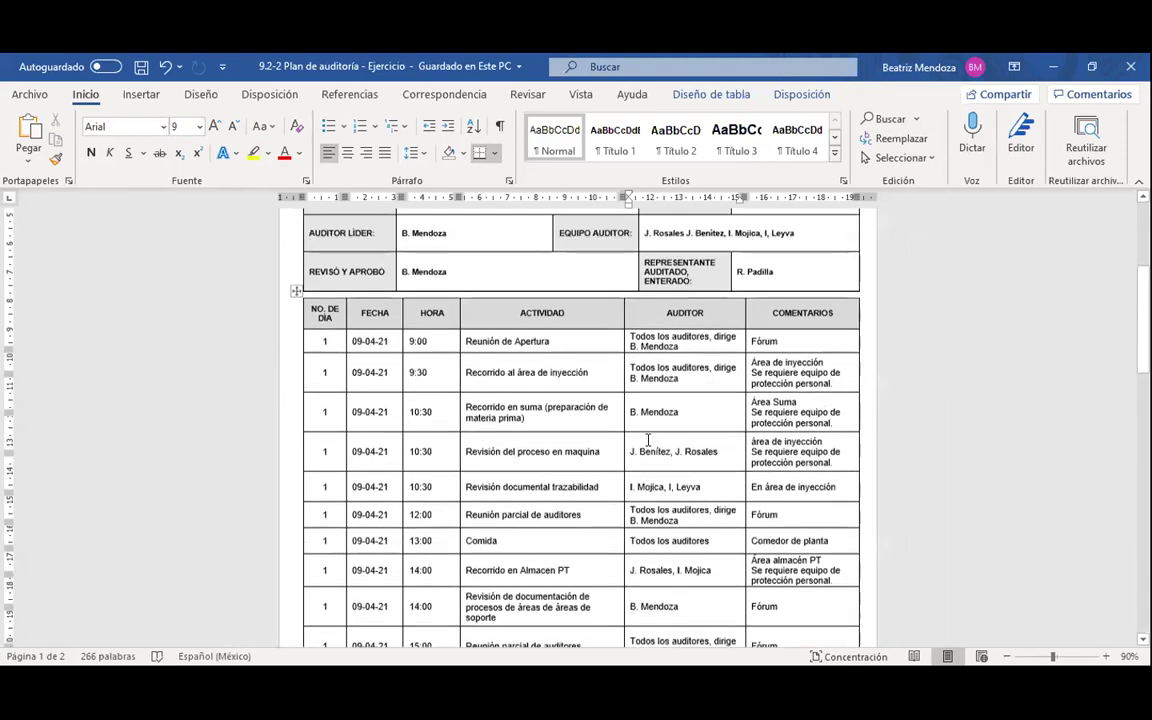
pyautogui.scroll(1, 648, 440)
pyautogui.scroll(3, 648, 440)
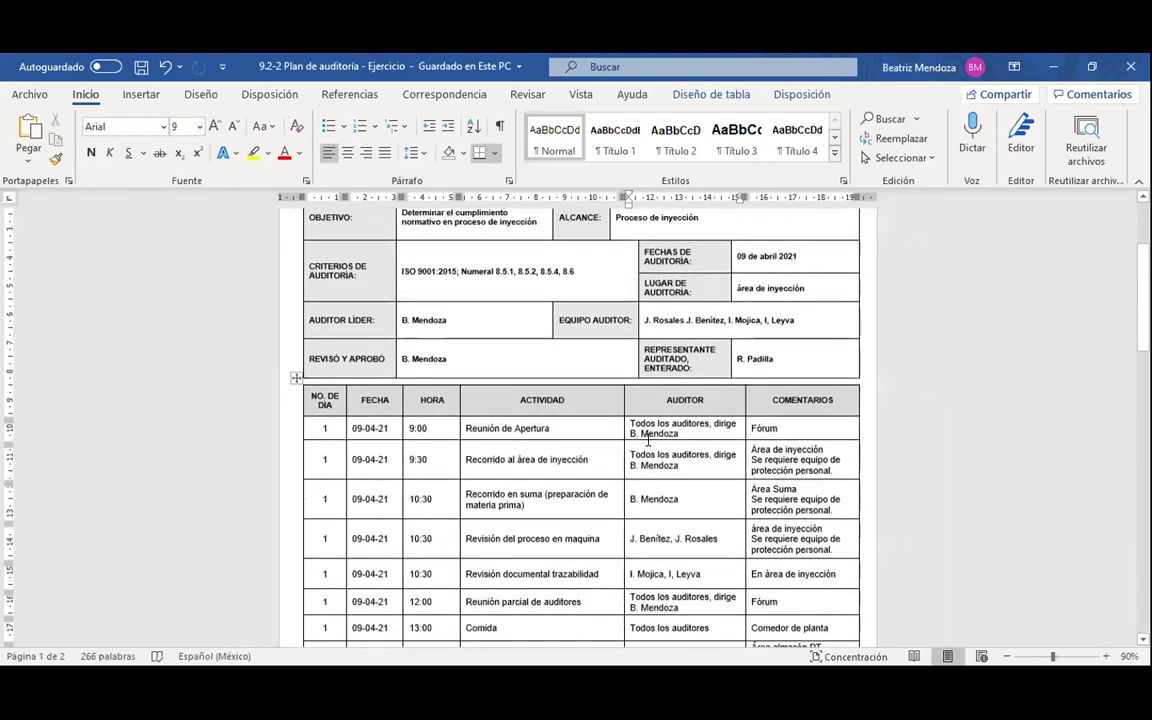
pyautogui.scroll(2, 648, 440)
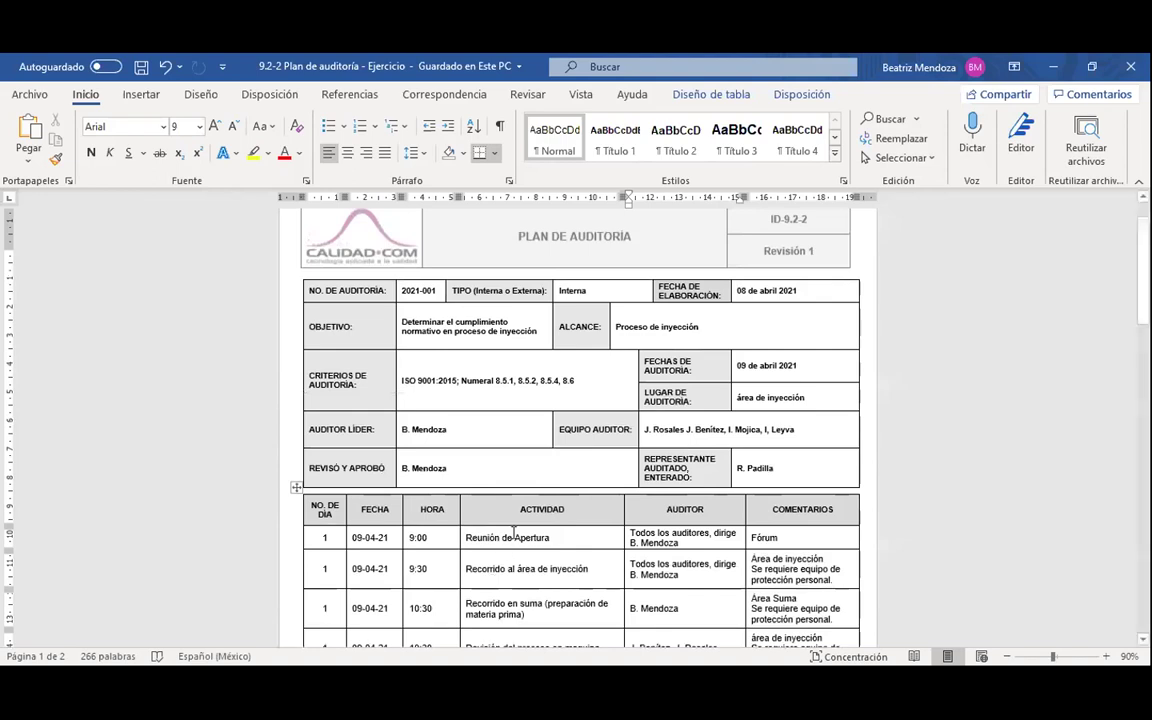
pyautogui.scroll(-3, 495, 575)
pyautogui.scroll(-5, 514, 533)
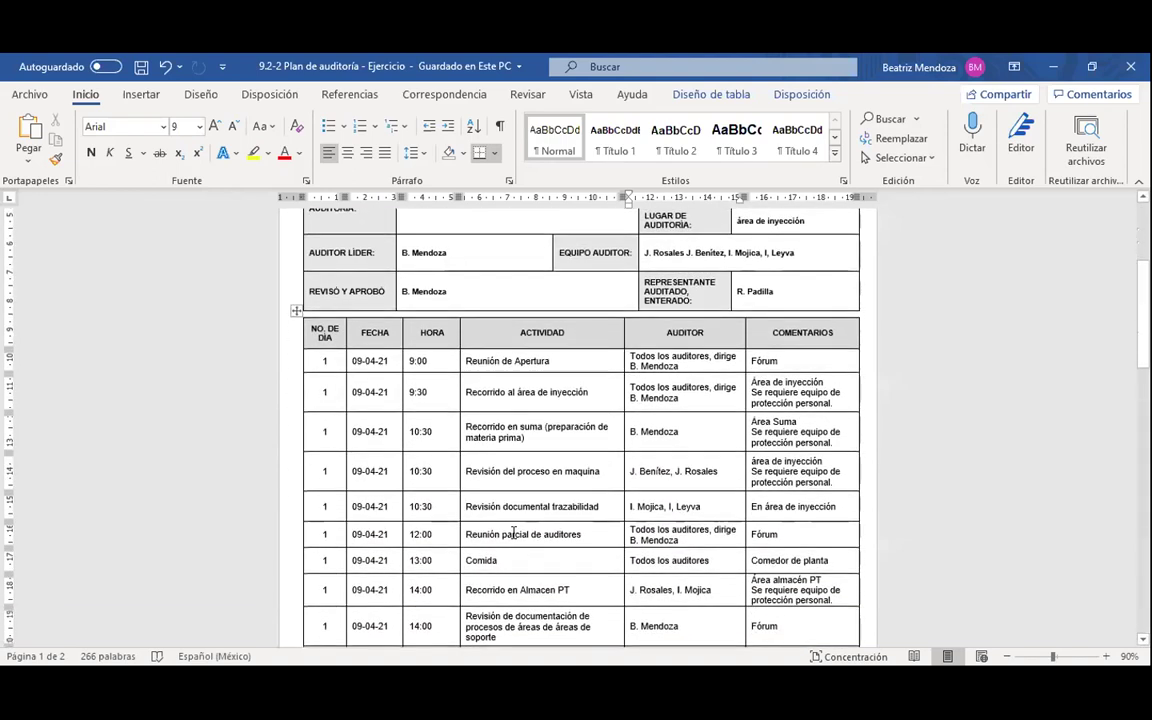
# Examine the quality assurance audit plan's header data and its schedule from the opening meeting to the closing meeting.
pyautogui.scroll(-1, 514, 533)
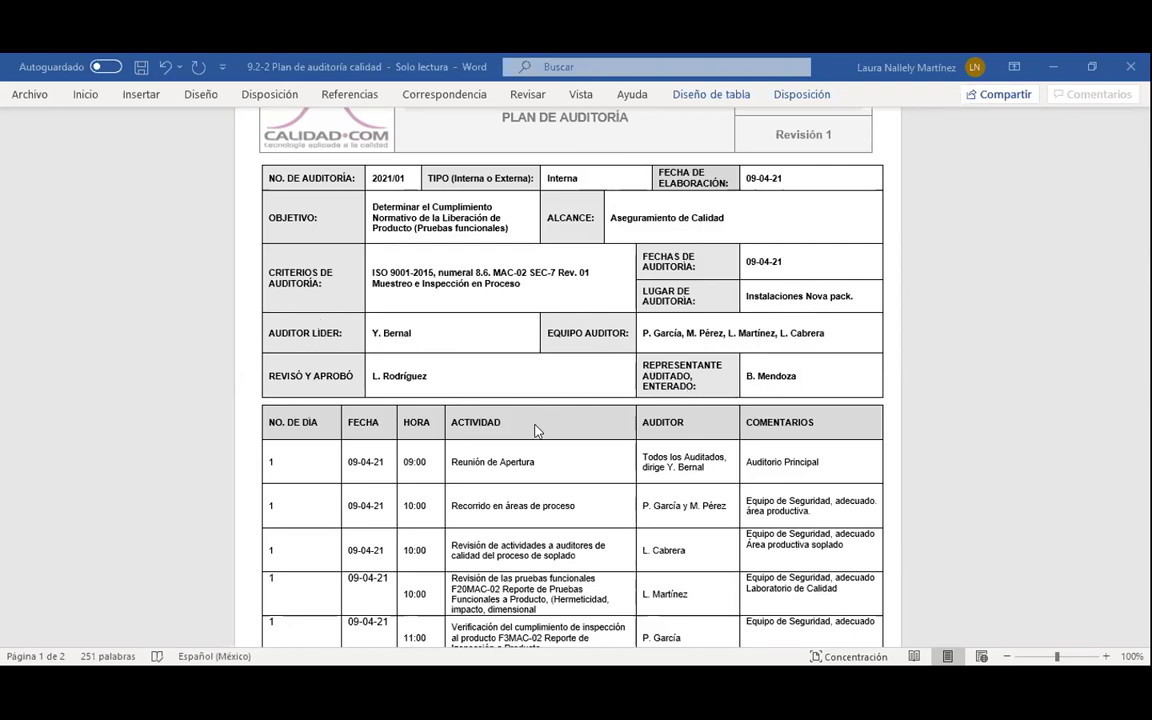
pyautogui.scroll(-3, 404, 476)
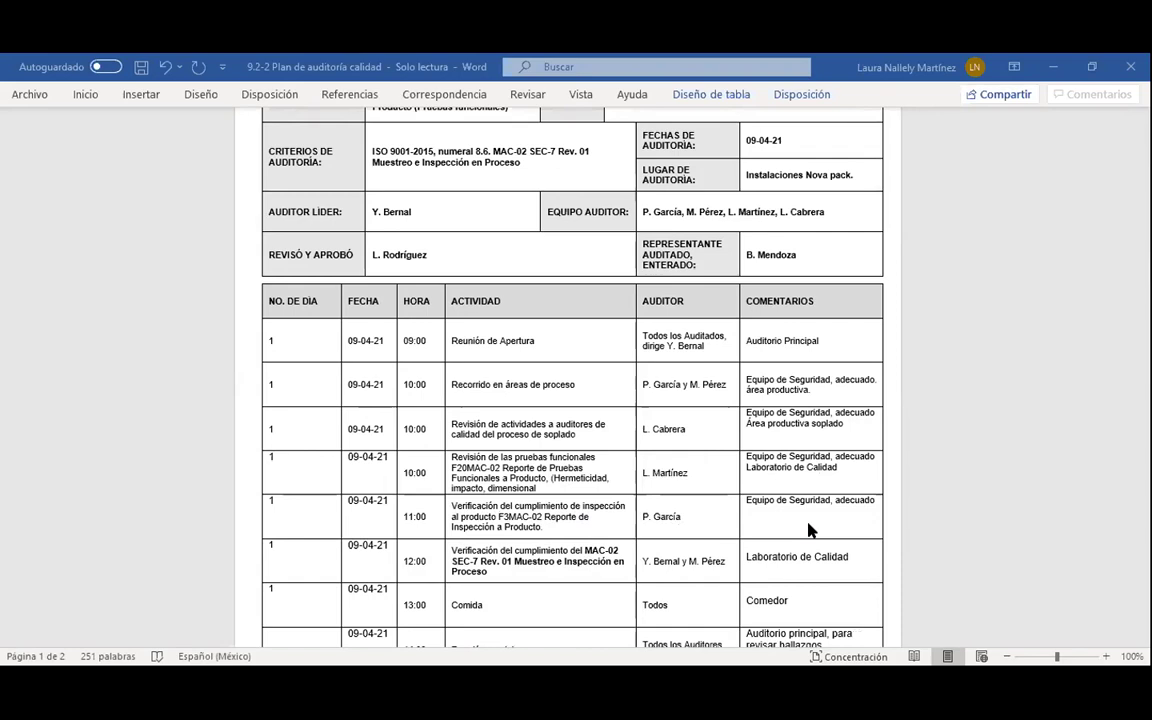
pyautogui.scroll(-2, 550, 492)
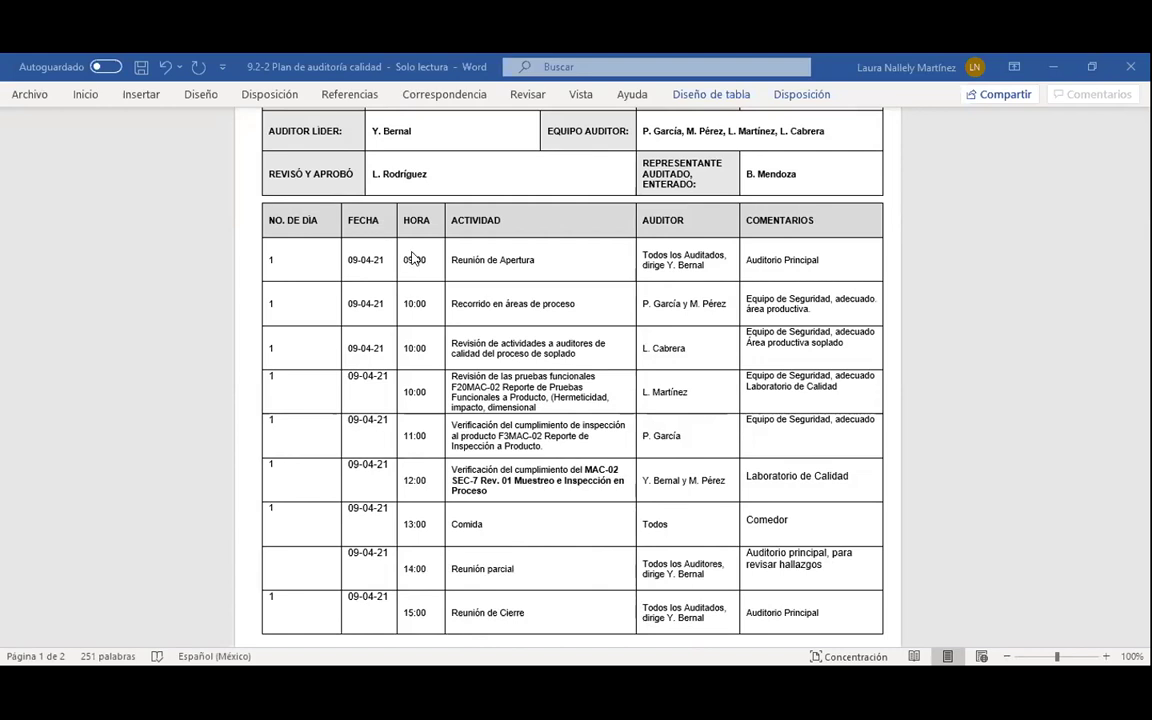
pyautogui.scroll(1, 460, 290)
pyautogui.scroll(-5, 470, 300)
pyautogui.scroll(-1, 540, 370)
pyautogui.scroll(5, 540, 370)
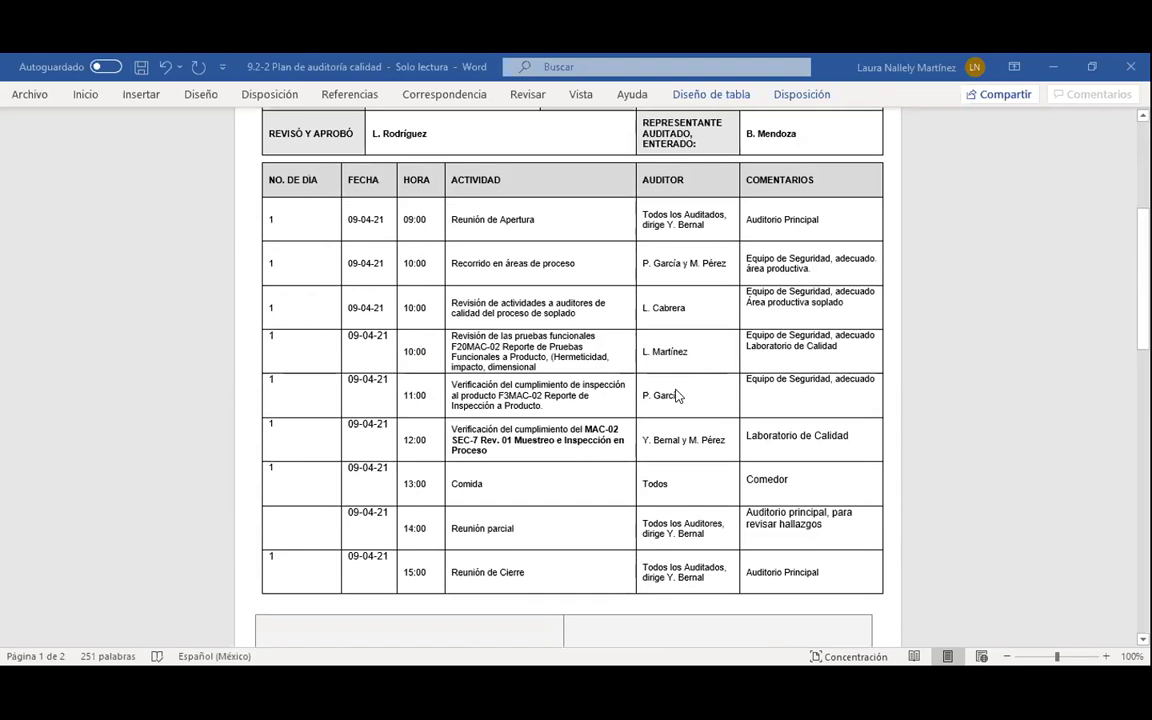
pyautogui.scroll(5, 677, 395)
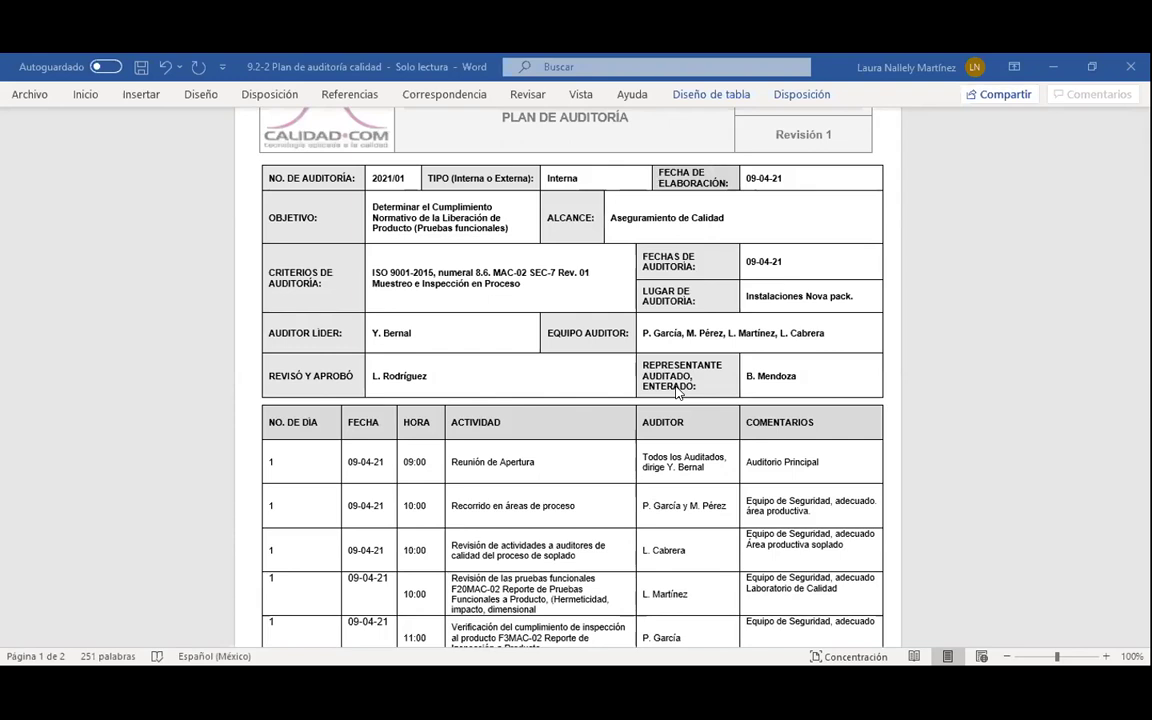
pyautogui.scroll(-3, 672, 370)
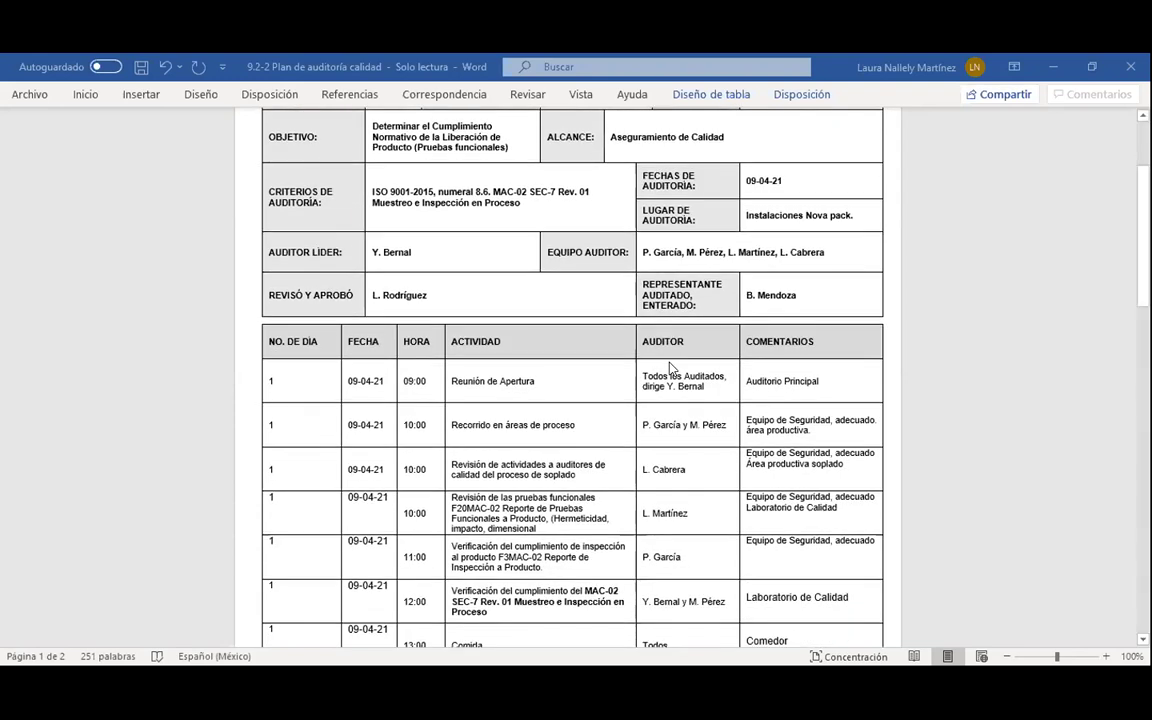
pyautogui.scroll(-1, 672, 369)
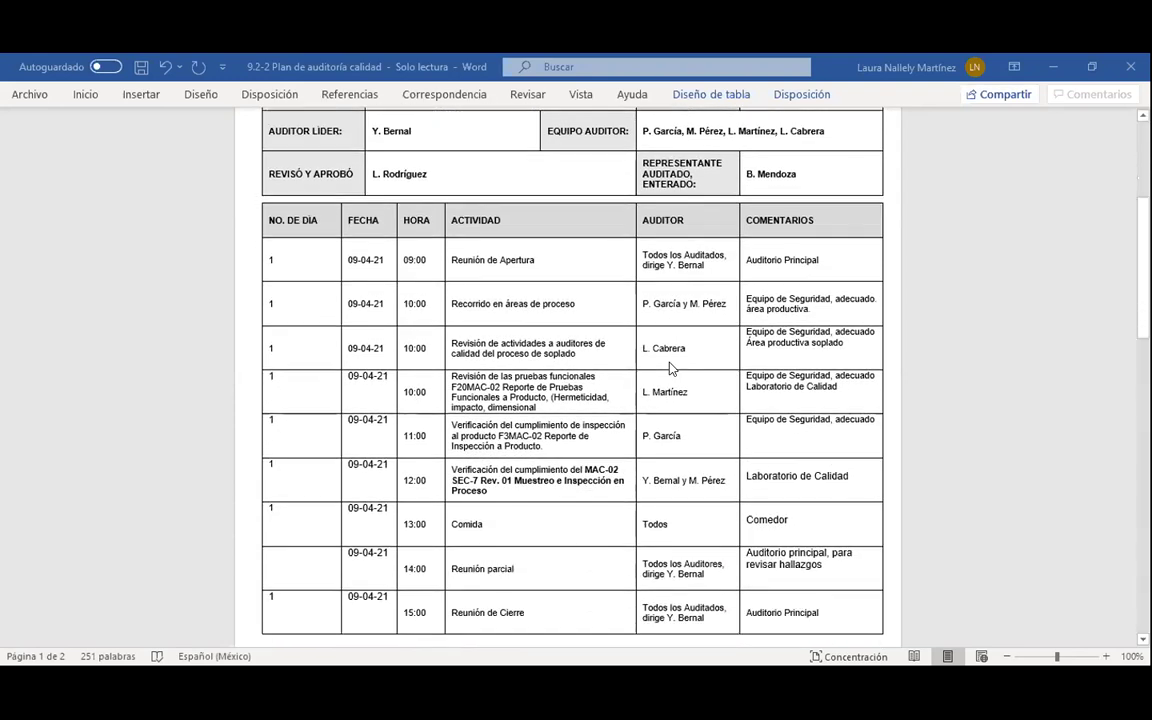